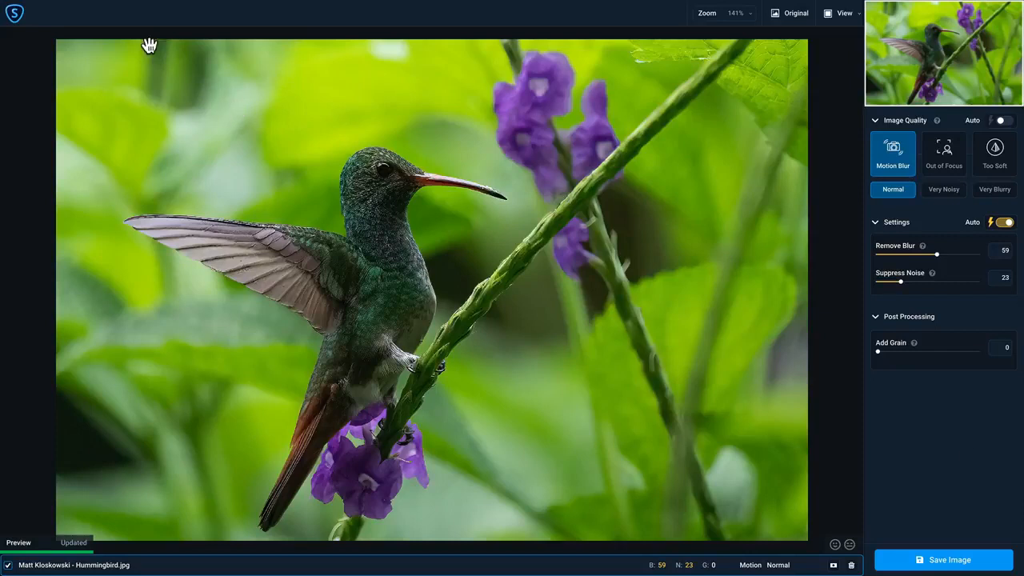
In the preferences, switch the AI processor to CPU and back to 1: Apple M1, and view the allowed memory consumption options.
{"action": "left_click", "coordinate": [74, 6]}
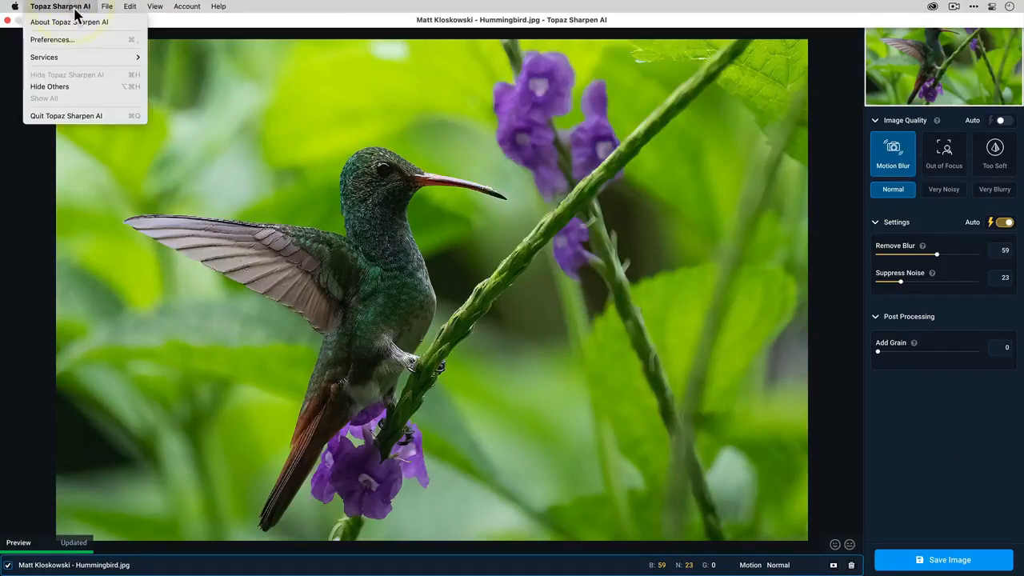
{"action": "left_click", "coordinate": [88, 39]}
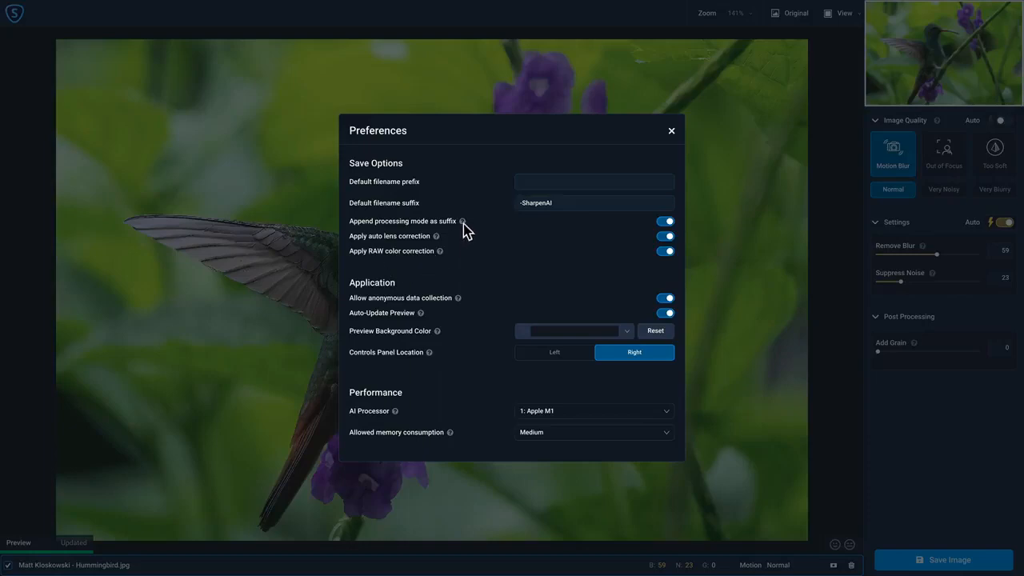
{"action": "mouse_move", "coordinate": [463, 224]}
{"action": "left_click", "coordinate": [666, 411]}
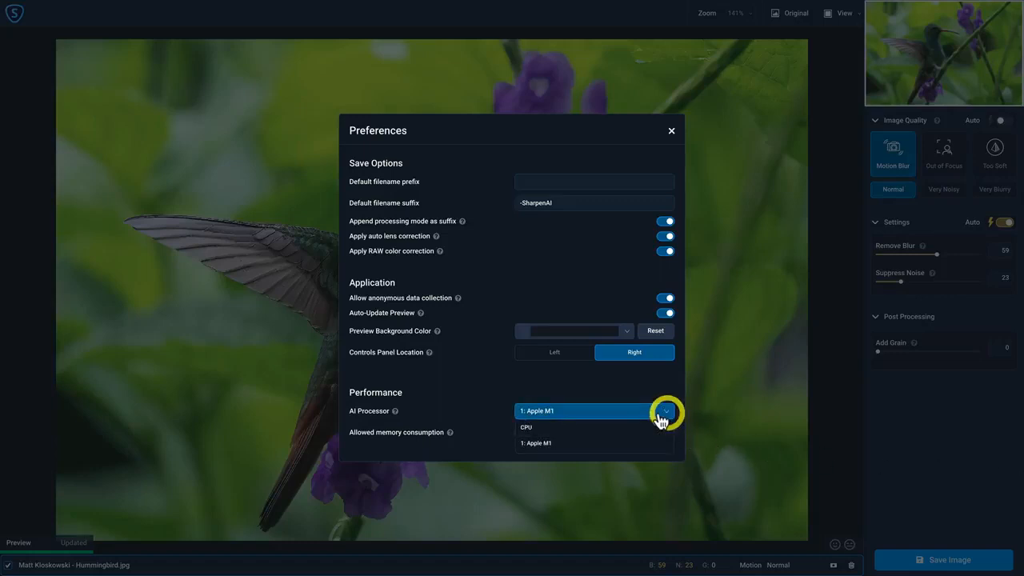
{"action": "left_click", "coordinate": [622, 430]}
{"action": "left_click", "coordinate": [601, 418]}
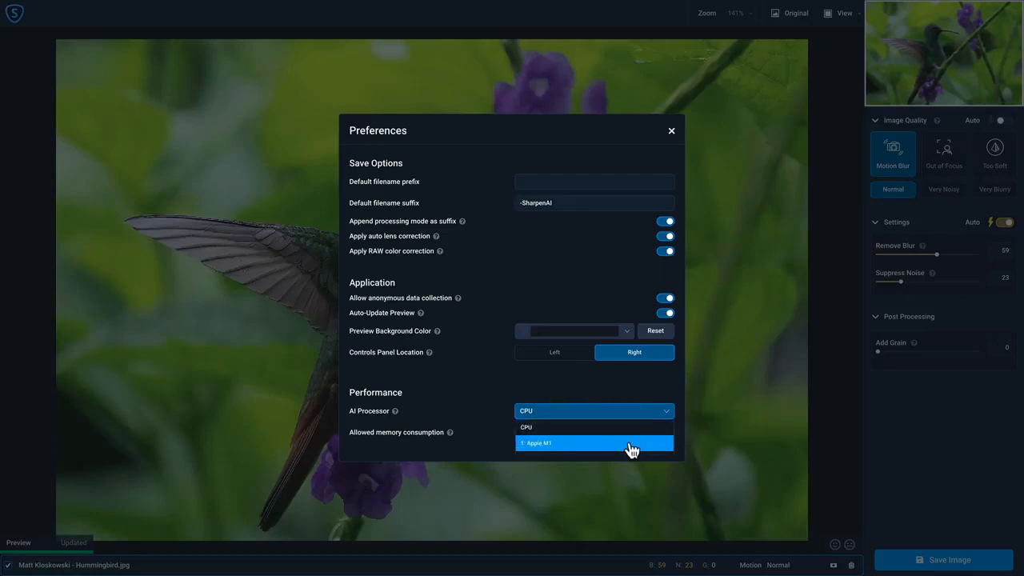
{"action": "left_click", "coordinate": [630, 447]}
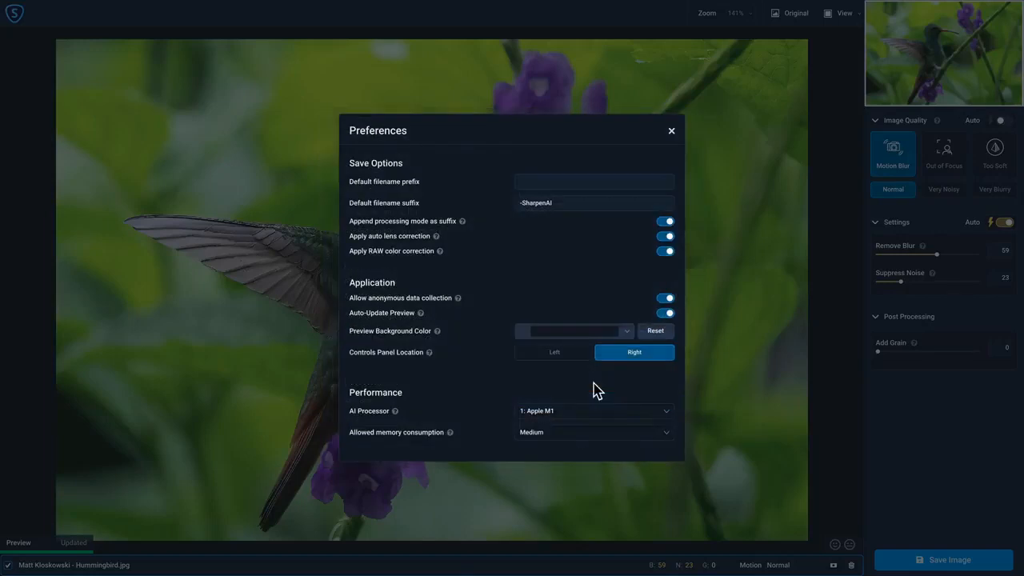
{"action": "left_click", "coordinate": [602, 433]}
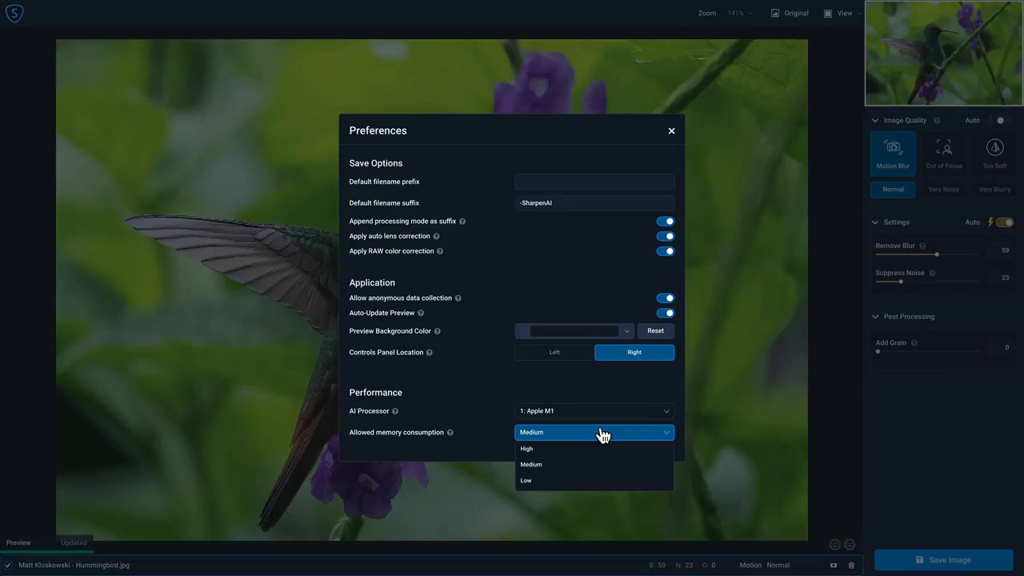
{"action": "left_click", "coordinate": [671, 131]}
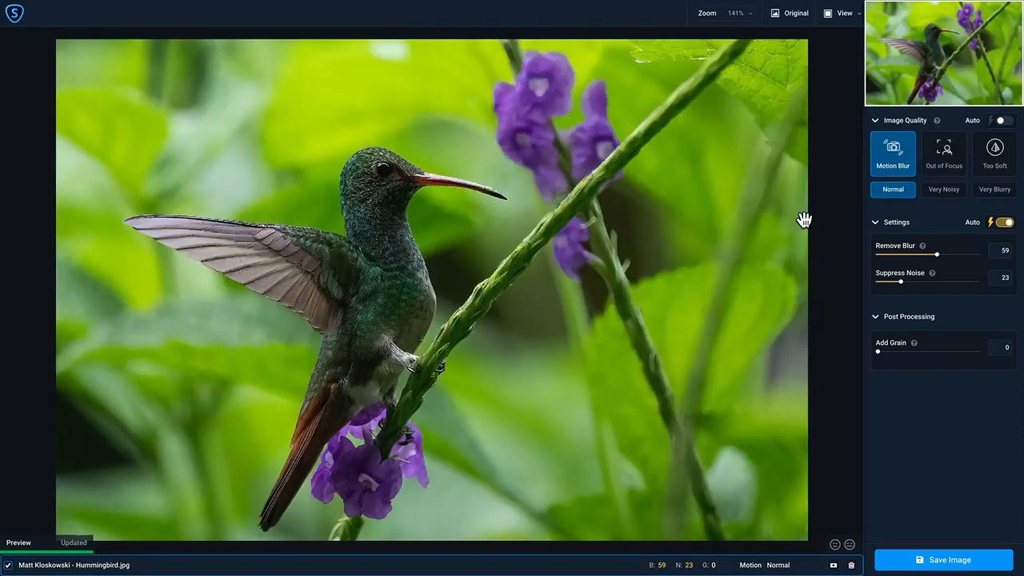
View the photo at 50% zoom and at 400%, framing the hummingbird's head and beak.
{"action": "left_click", "coordinate": [752, 16]}
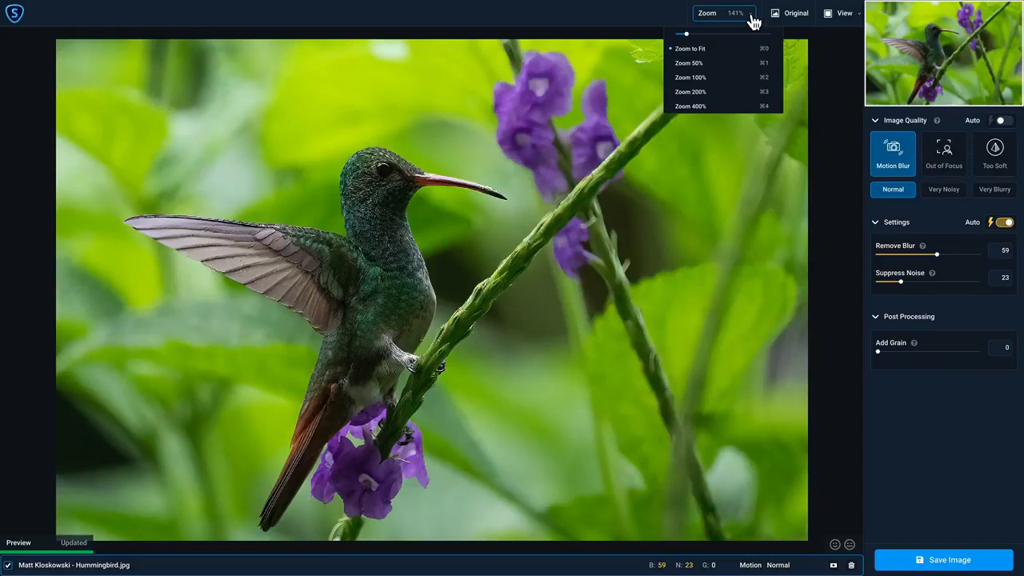
{"action": "left_click", "coordinate": [723, 62]}
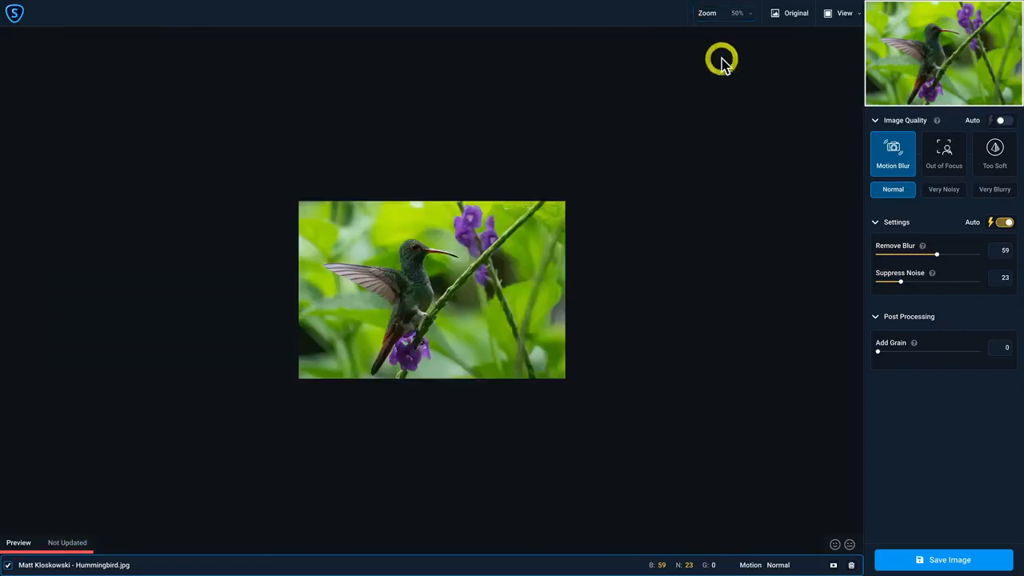
{"action": "left_click", "coordinate": [742, 15]}
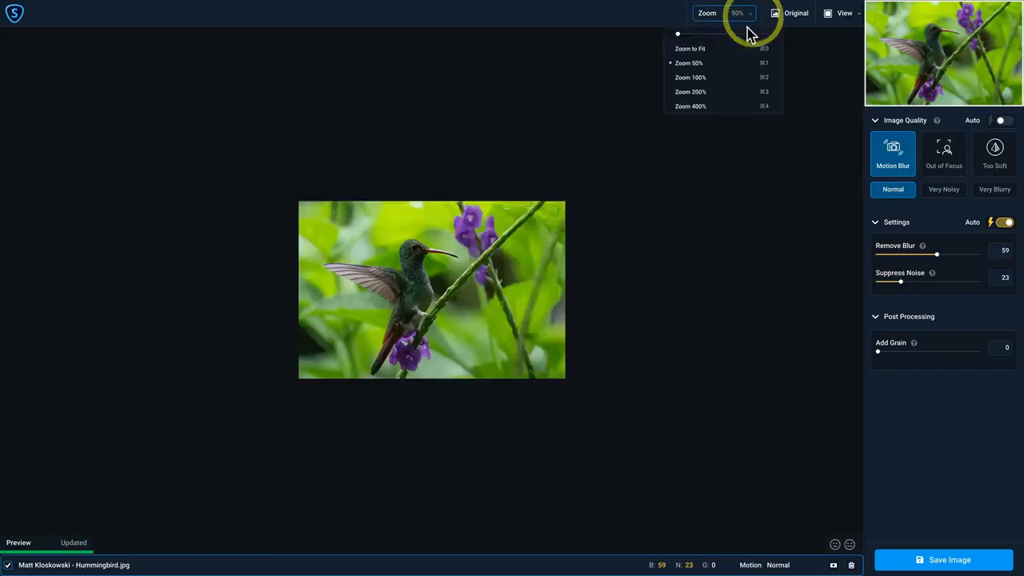
{"action": "left_click", "coordinate": [705, 107]}
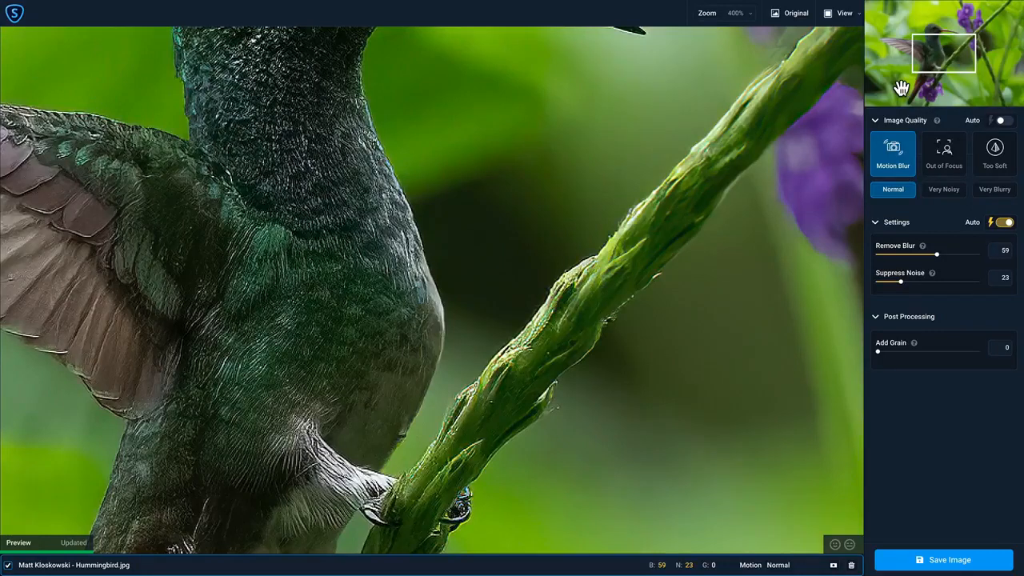
{"action": "left_click_drag", "start_coordinate": [459, 160], "coordinate": [471, 366]}
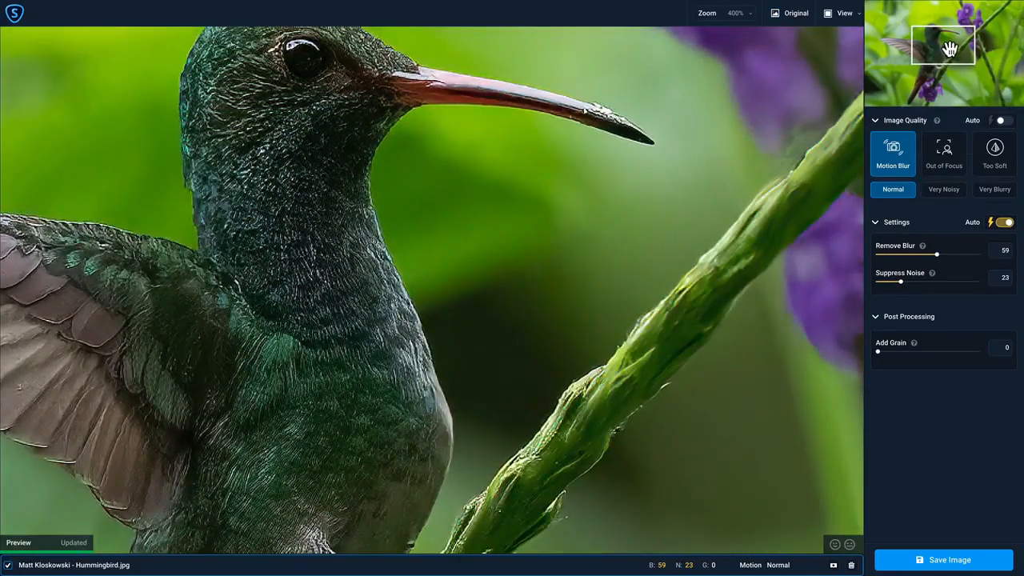
{"action": "mouse_move", "coordinate": [950, 48]}
{"action": "left_mouse_down"}
{"action": "mouse_move", "coordinate": [921, 40]}
{"action": "mouse_move", "coordinate": [941, 57]}
{"action": "mouse_move", "coordinate": [939, 38]}
{"action": "left_mouse_up"}
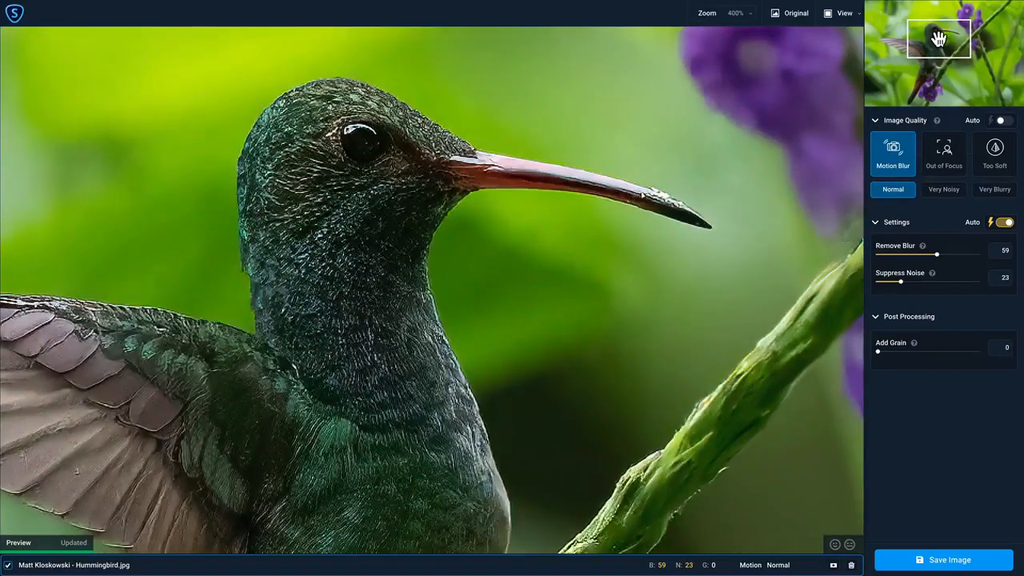
Reduce the zoom to 265% and reposition the photo to frame the bird's head, body and wing.
{"action": "left_click", "coordinate": [748, 16]}
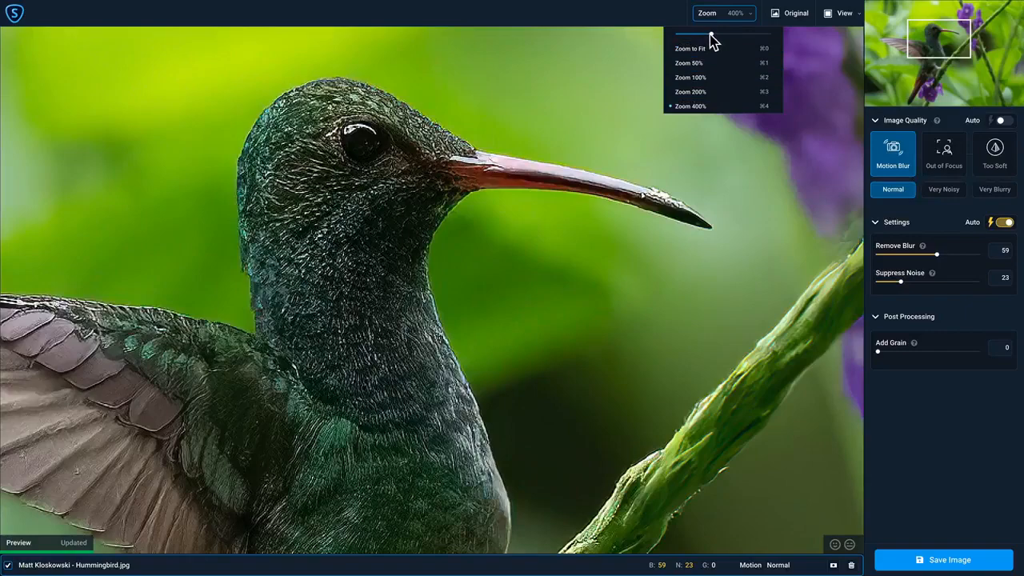
{"action": "mouse_move", "coordinate": [711, 40]}
{"action": "left_mouse_down"}
{"action": "mouse_move", "coordinate": [687, 40]}
{"action": "mouse_move", "coordinate": [744, 40]}
{"action": "mouse_move", "coordinate": [696, 40]}
{"action": "left_mouse_up"}
{"action": "left_click_drag", "start_coordinate": [410, 255], "coordinate": [544, 192]}
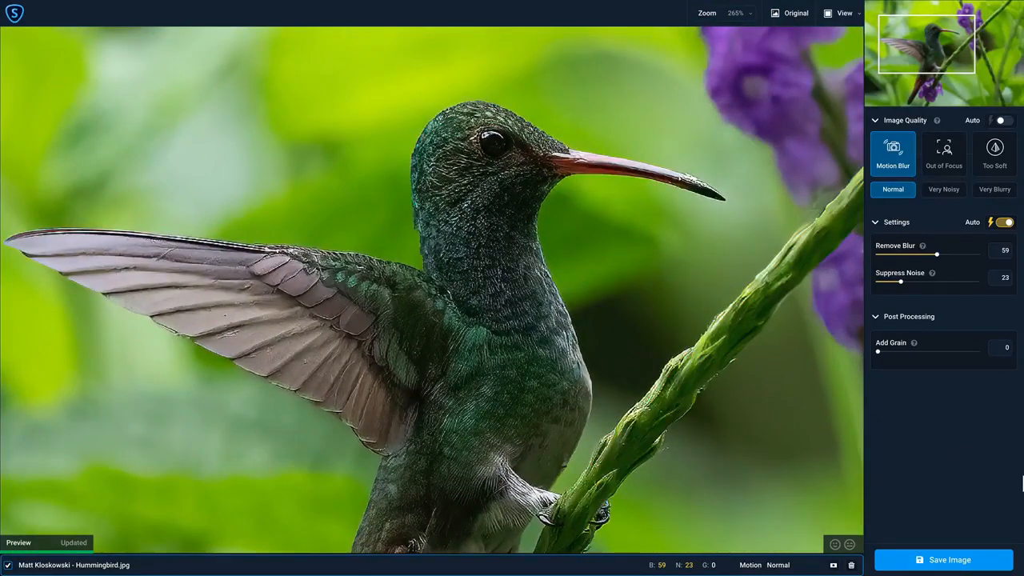
Compare the original hummingbird photo with the processed result by toggling between them twice.
{"action": "left_click", "coordinate": [796, 20]}
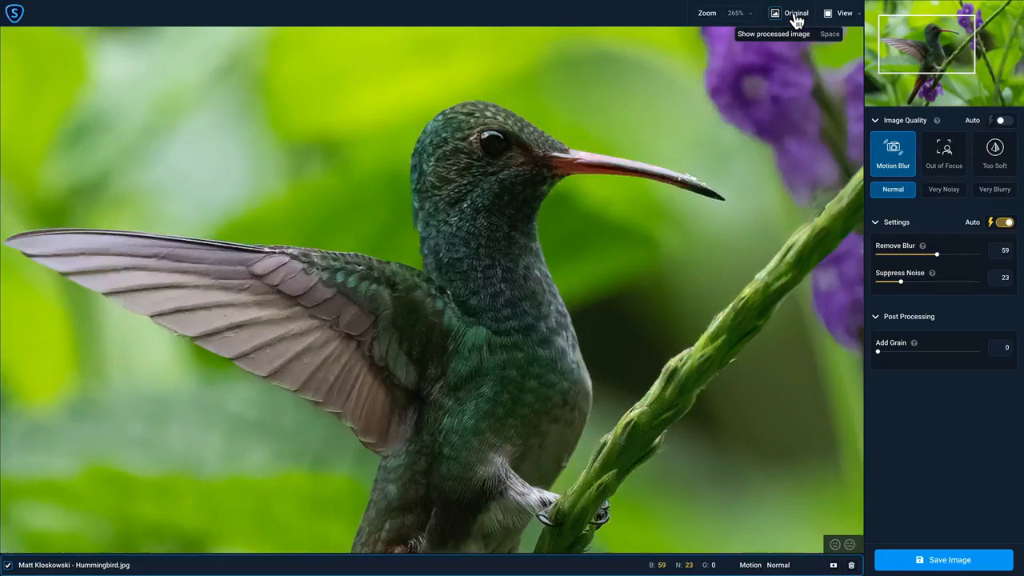
{"action": "left_click", "coordinate": [796, 20]}
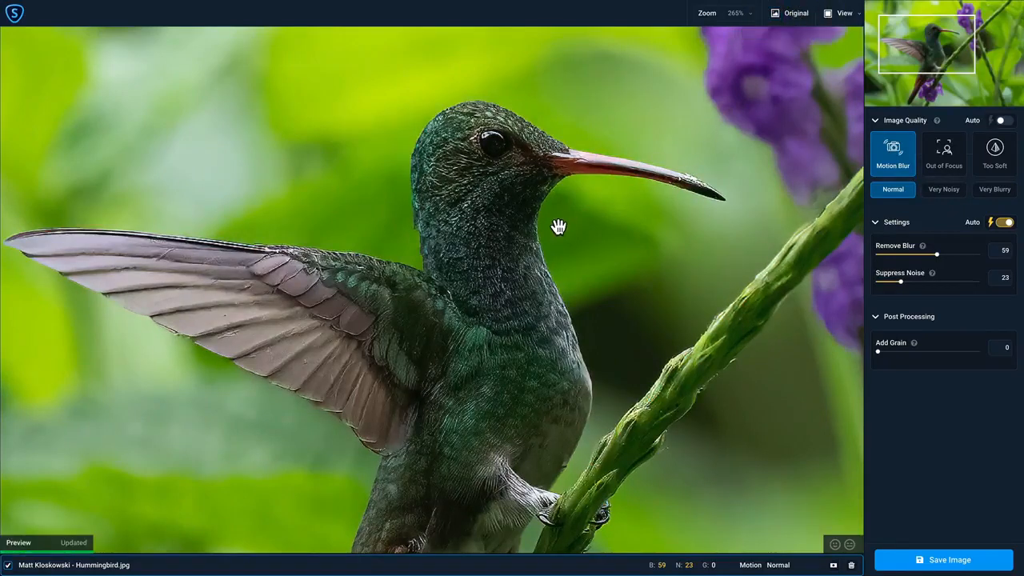
{"action": "left_click", "coordinate": [617, 244]}
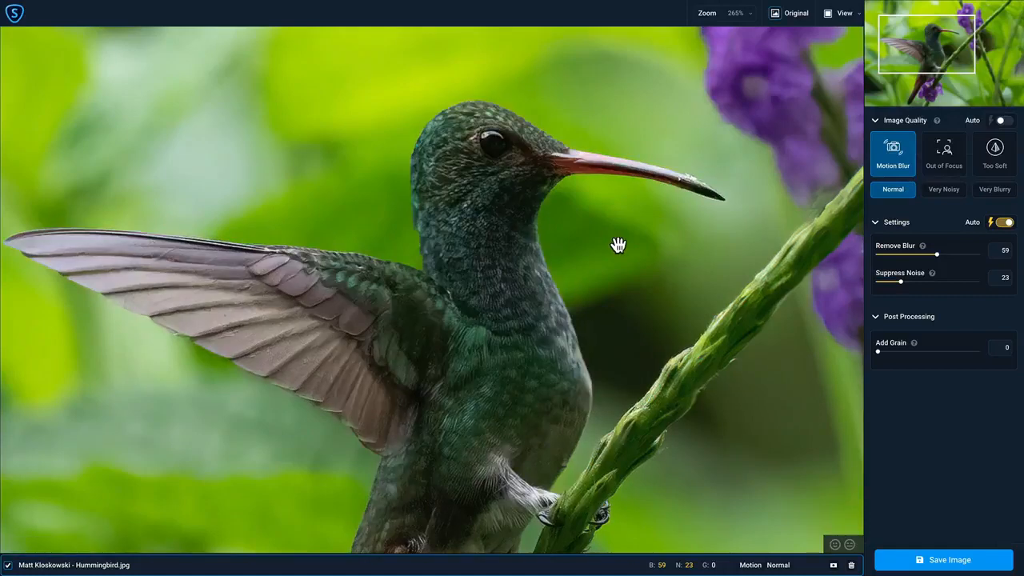
{"action": "left_click", "coordinate": [618, 245]}
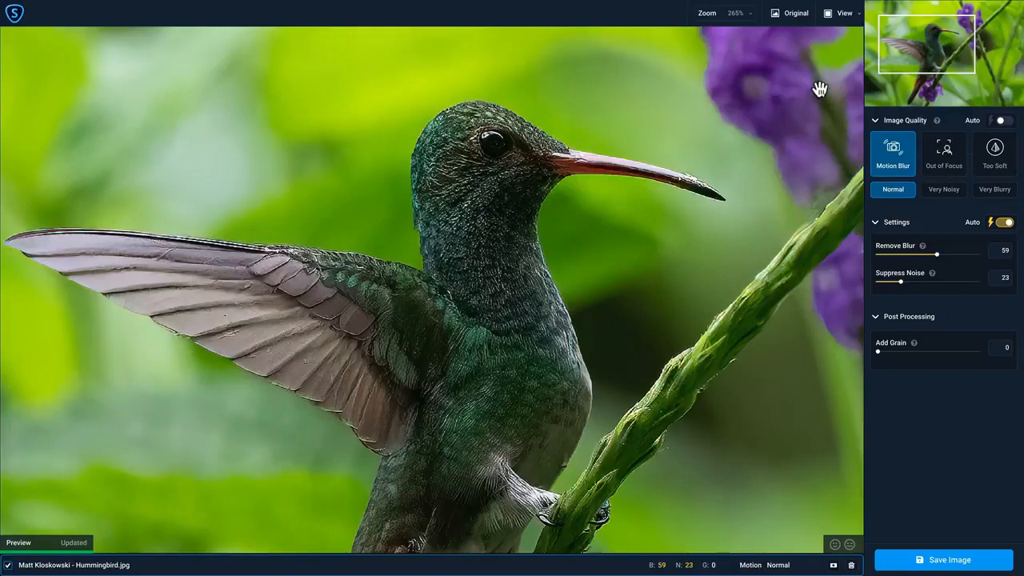
Switch to Split View and move the divider to the back of the bird's head.
{"action": "left_click", "coordinate": [858, 14]}
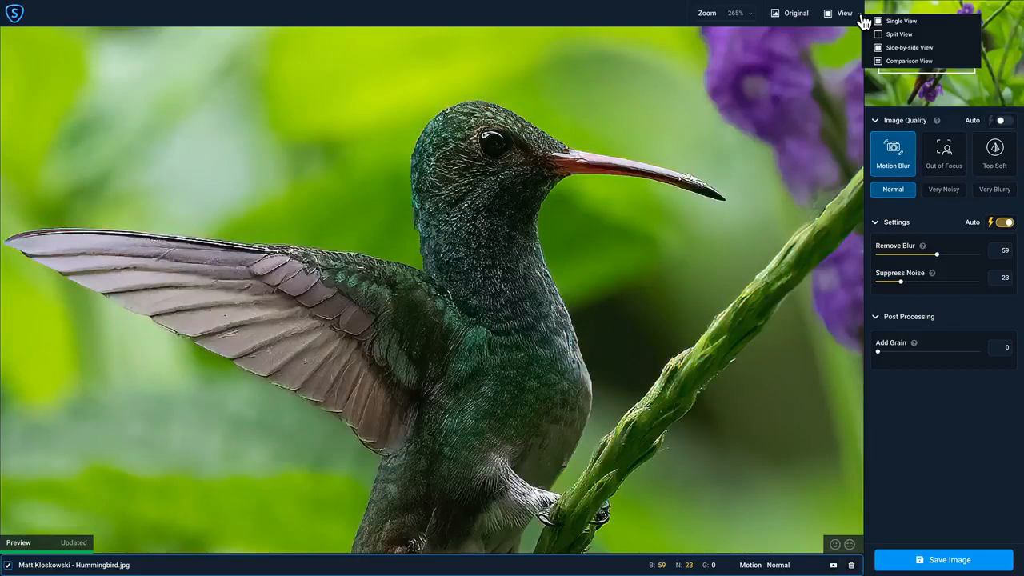
{"action": "left_click", "coordinate": [900, 33]}
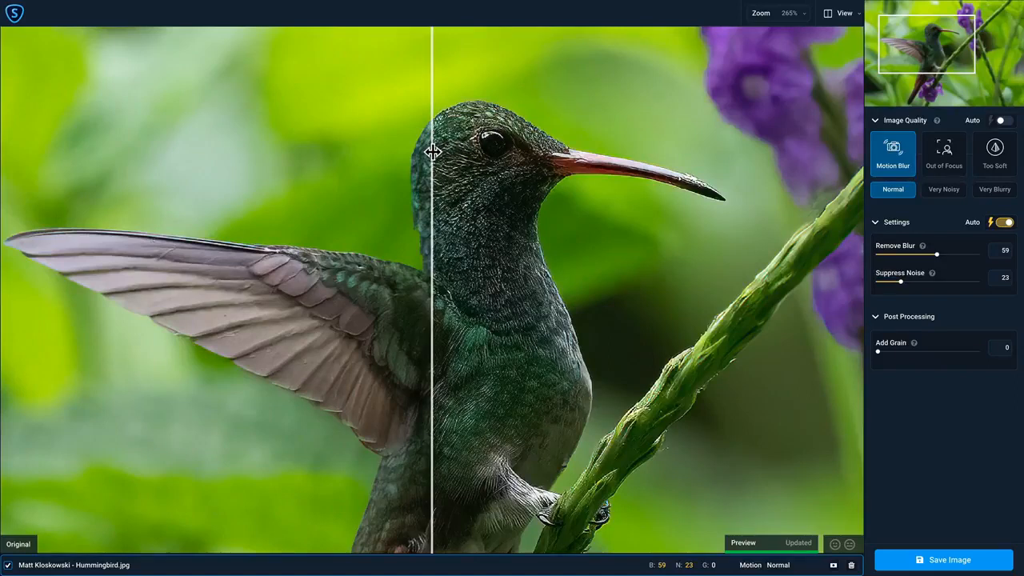
{"action": "left_click_drag", "start_coordinate": [432, 152], "coordinate": [414, 168]}
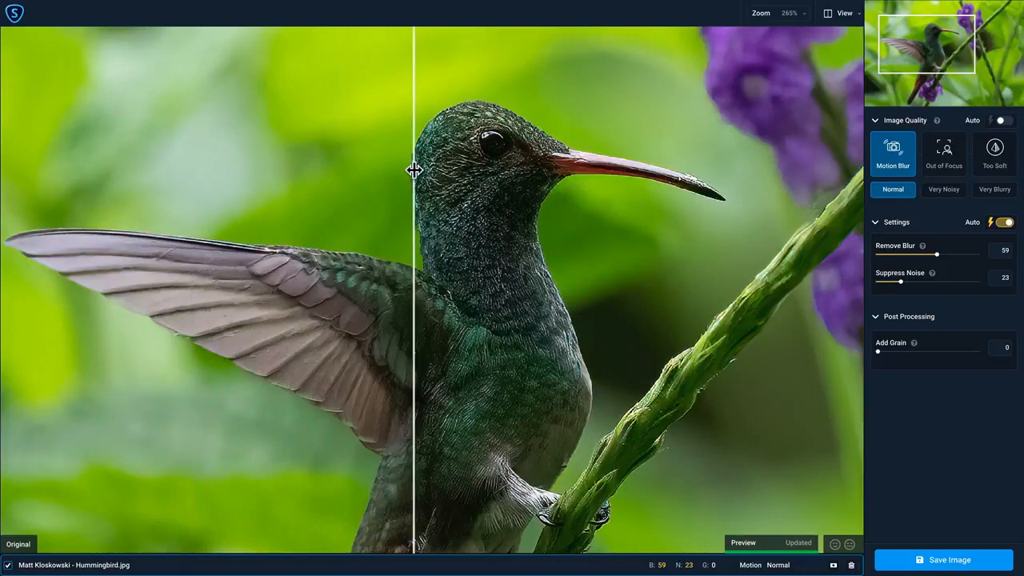
Switch to Side-by-side View and reposition the photo so the bird's head and whole beak show.
{"action": "left_click", "coordinate": [848, 14]}
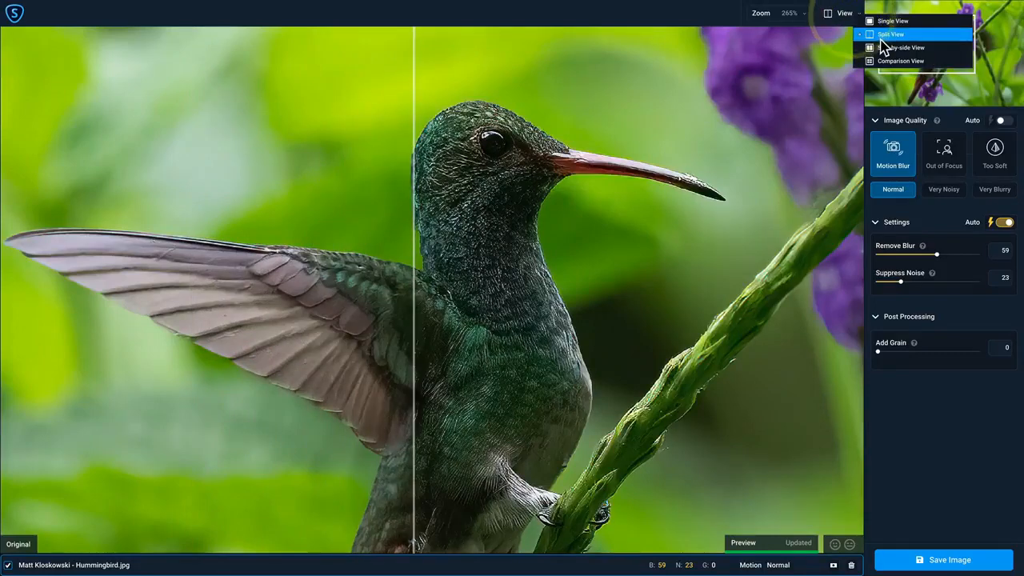
{"action": "left_click", "coordinate": [888, 47]}
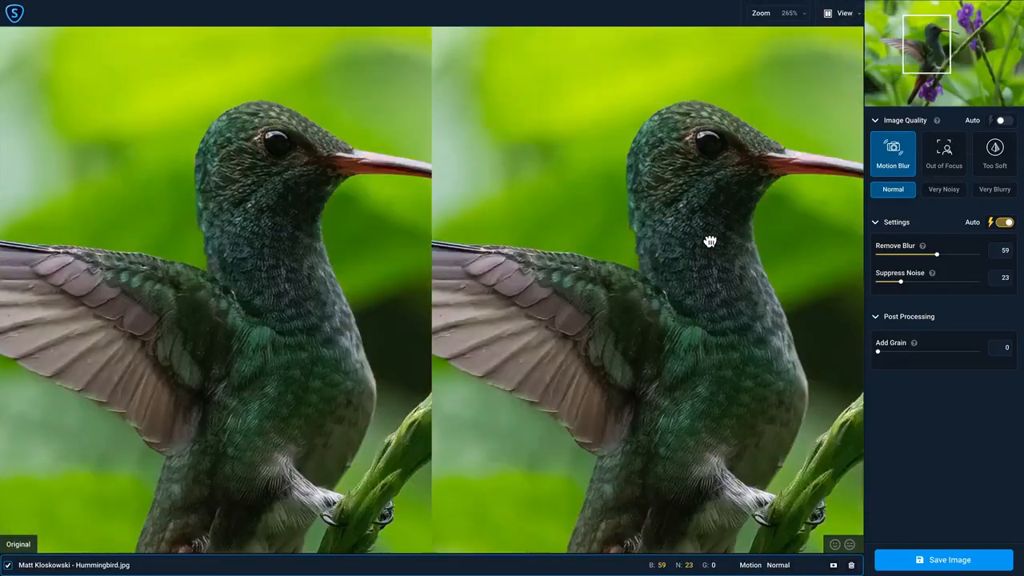
{"action": "left_click_drag", "start_coordinate": [709, 236], "coordinate": [517, 185]}
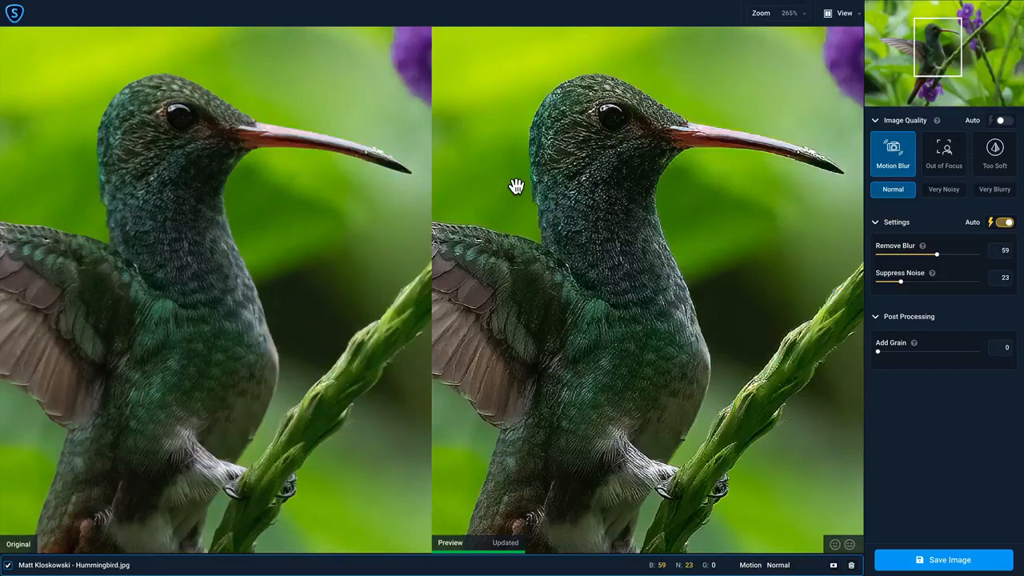
Switch to Comparison View and center the bird's head in the four previews.
{"action": "left_click", "coordinate": [858, 18]}
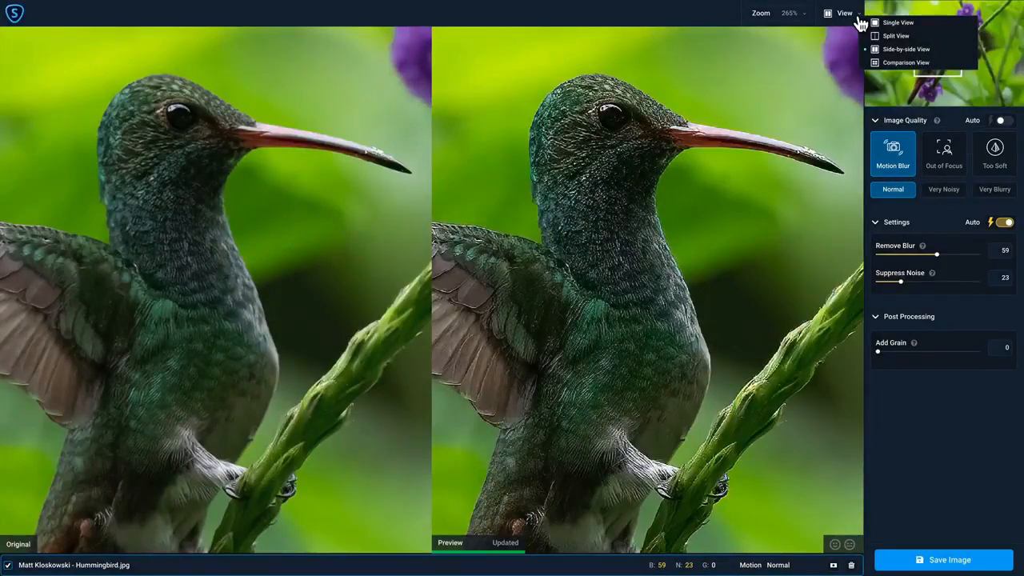
{"action": "left_click", "coordinate": [915, 62]}
{"action": "left_click_drag", "start_coordinate": [599, 114], "coordinate": [583, 245]}
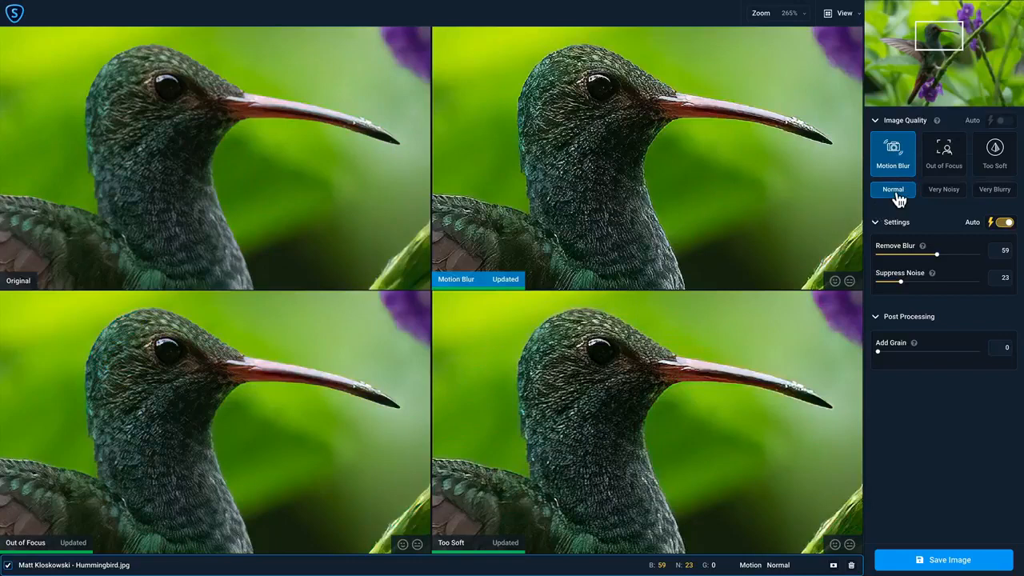
Try the Very Noisy variant, set it to Very Blurry, and choose the Too Soft result.
{"action": "left_click", "coordinate": [944, 192]}
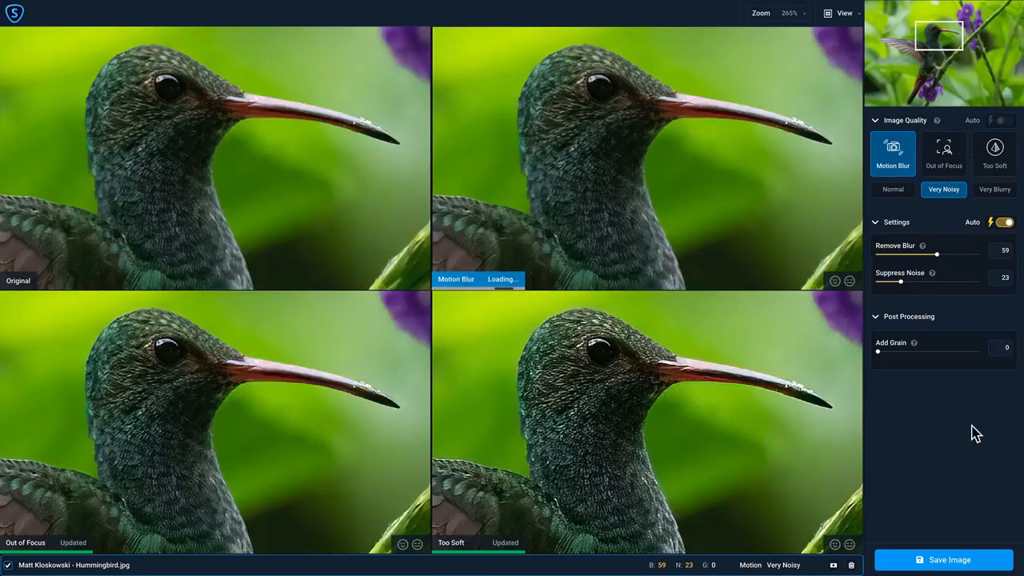
{"action": "left_click", "coordinate": [995, 197]}
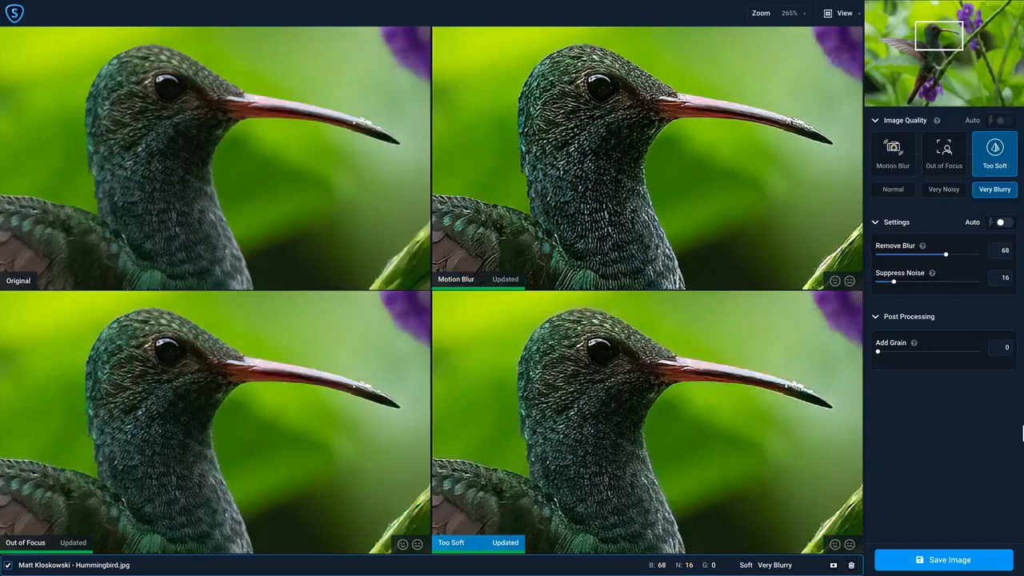
{"action": "left_click", "coordinate": [688, 432]}
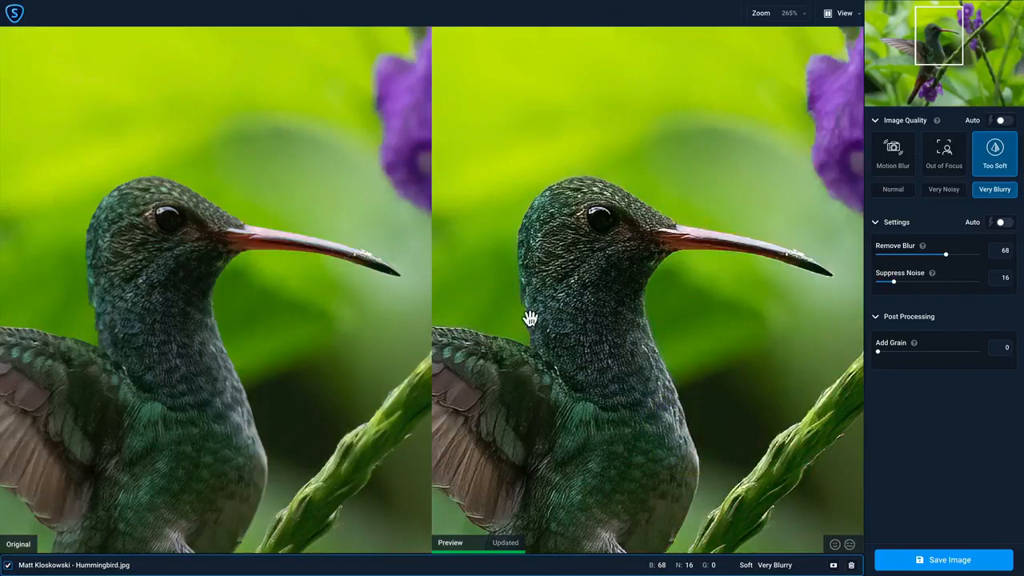
Examine the Too Soft result beside the original, switching to the Motion Blur model and back for comparison.
{"action": "left_click", "coordinate": [861, 14]}
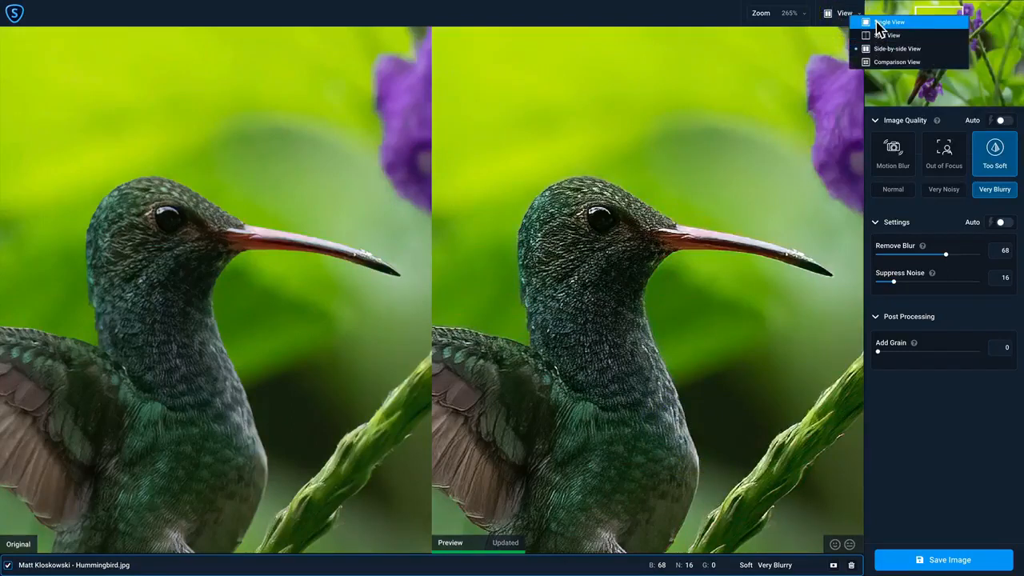
{"action": "left_click", "coordinate": [612, 287]}
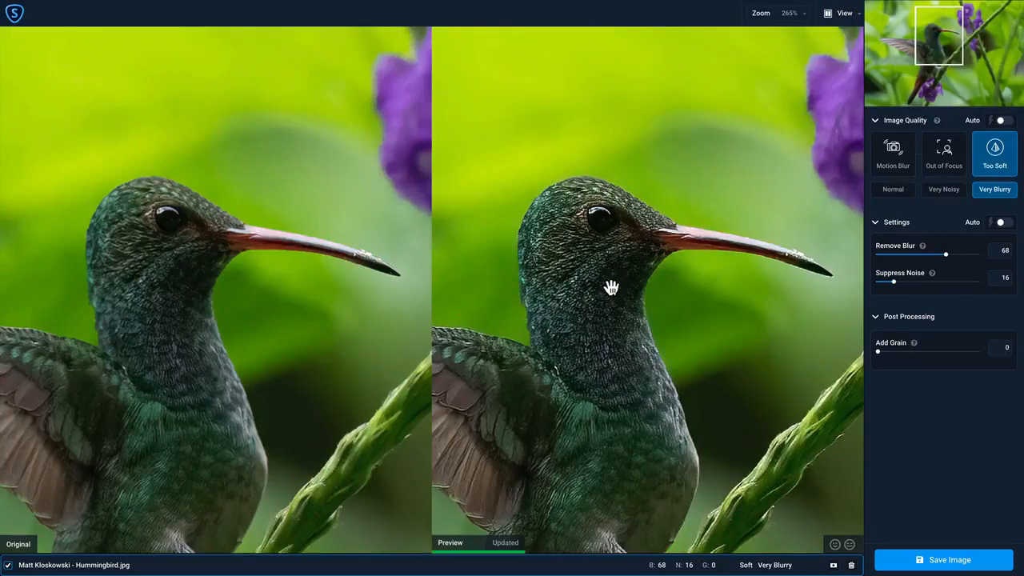
{"action": "left_click_drag", "start_coordinate": [586, 333], "coordinate": [624, 165]}
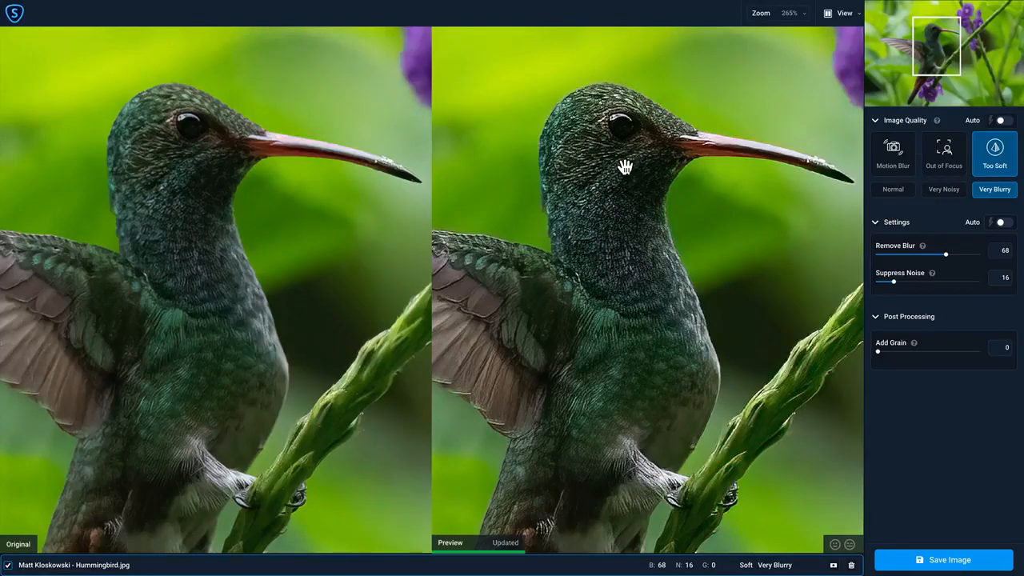
{"action": "left_click", "coordinate": [892, 162]}
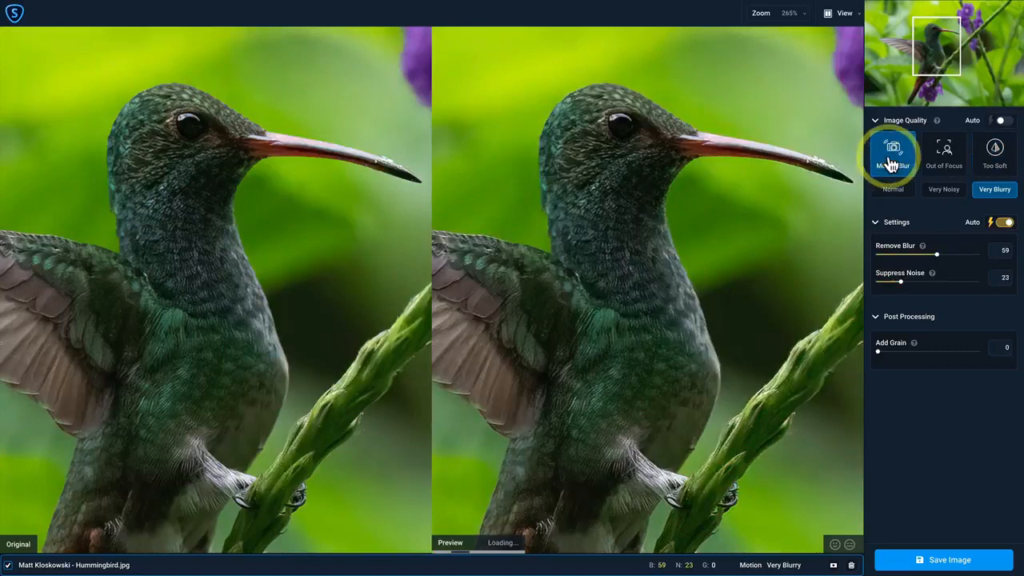
{"action": "left_click", "coordinate": [998, 163]}
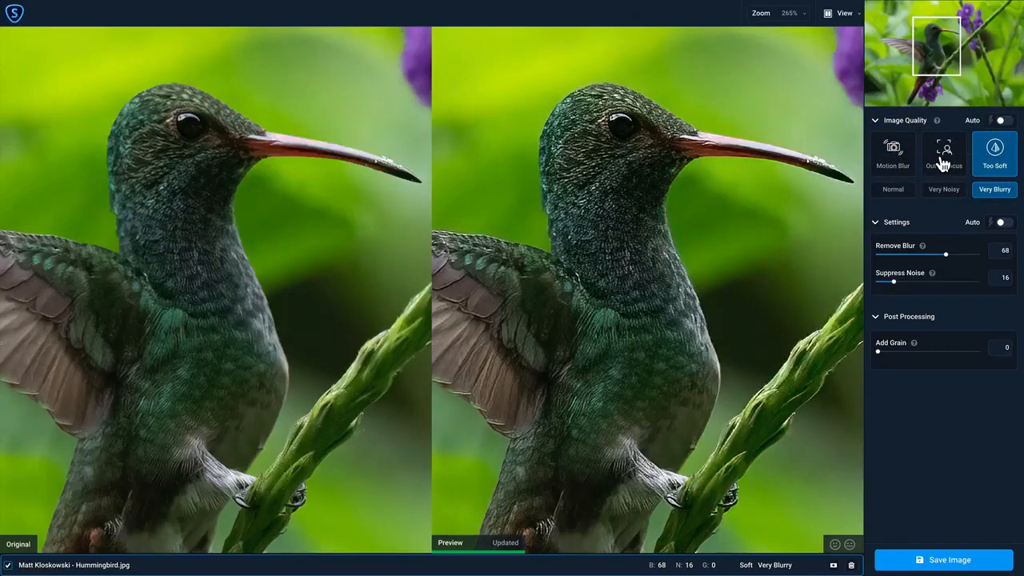
Try the Out of Focus model in its Normal and Advanced variants, and return to the Too Soft model.
{"action": "left_click", "coordinate": [943, 164]}
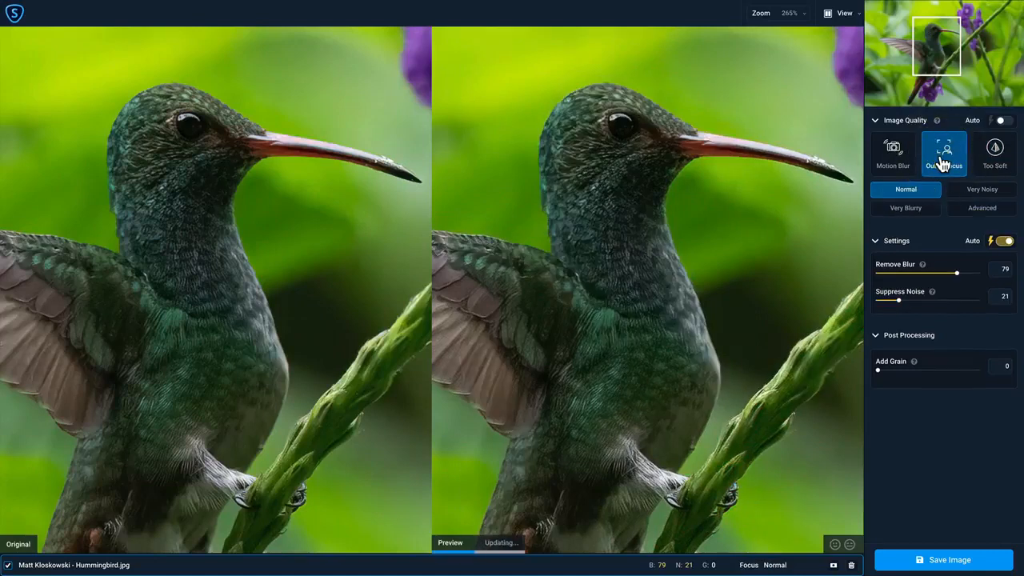
{"action": "left_click", "coordinate": [974, 211]}
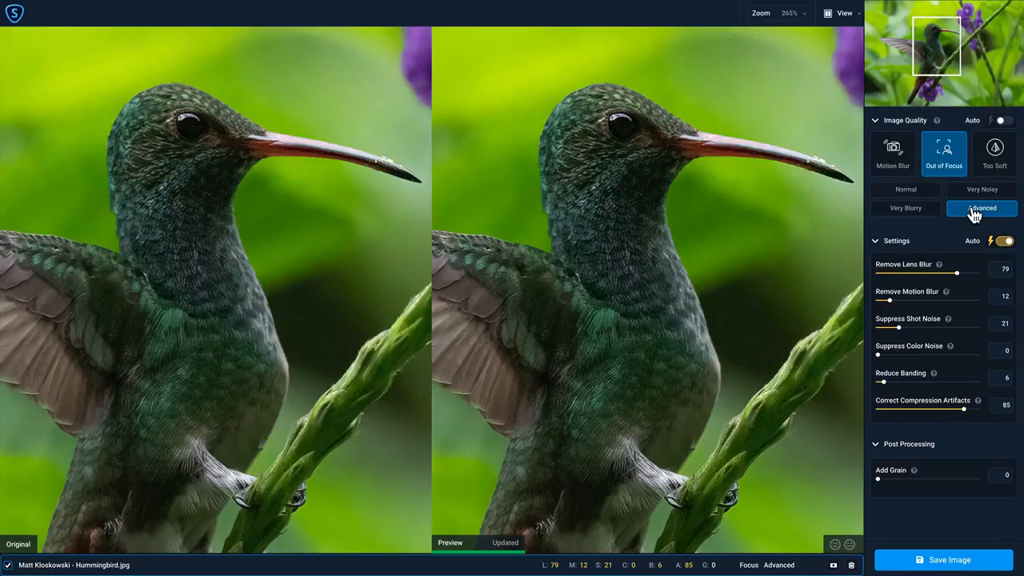
{"action": "left_click", "coordinate": [992, 164]}
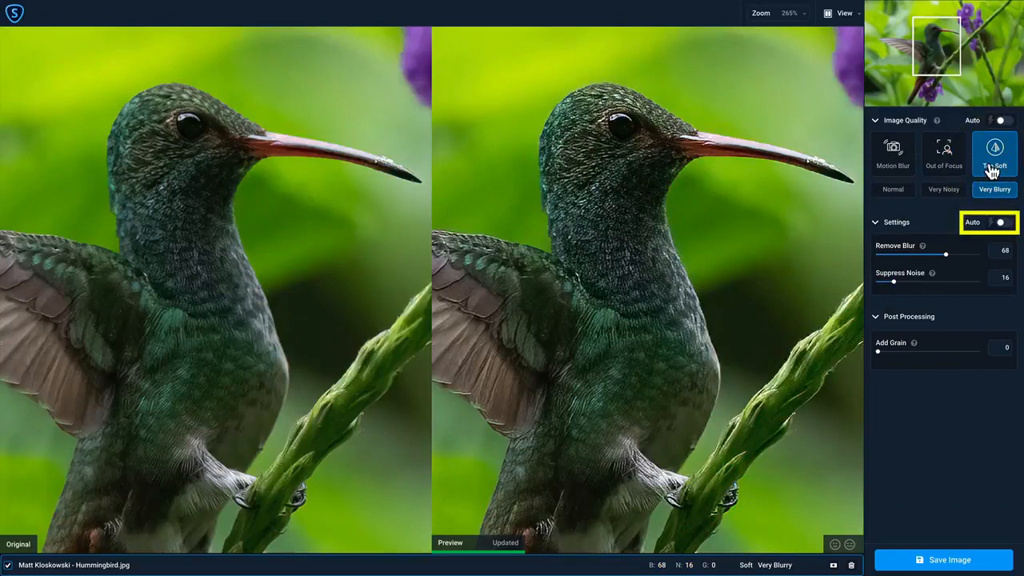
Set Remove Blur to 53 and Suppress Noise to 28, and try Add Grain at 84 before resetting it to 0.
{"action": "left_click", "coordinate": [1001, 225]}
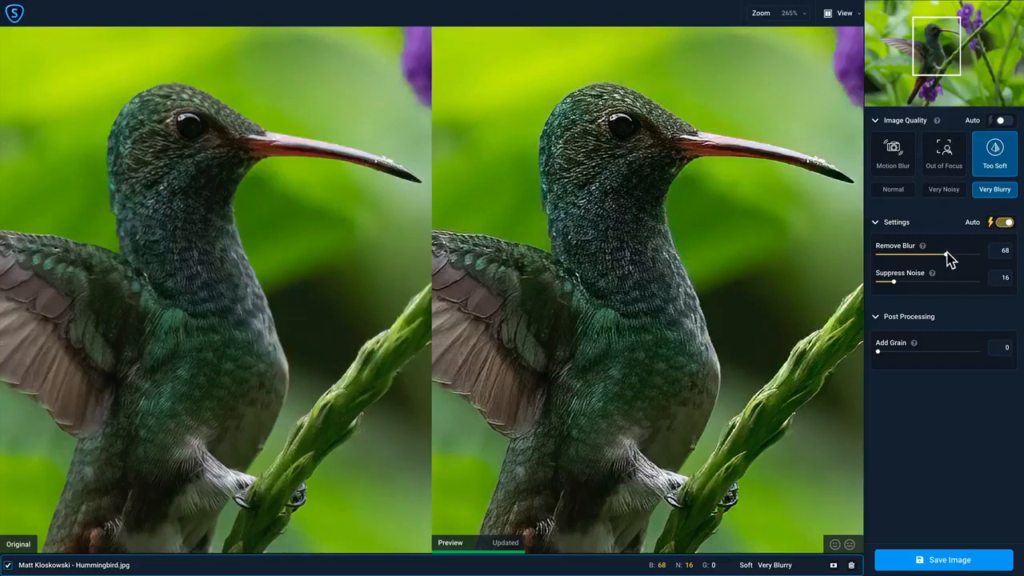
{"action": "left_click_drag", "start_coordinate": [947, 254], "coordinate": [908, 282]}
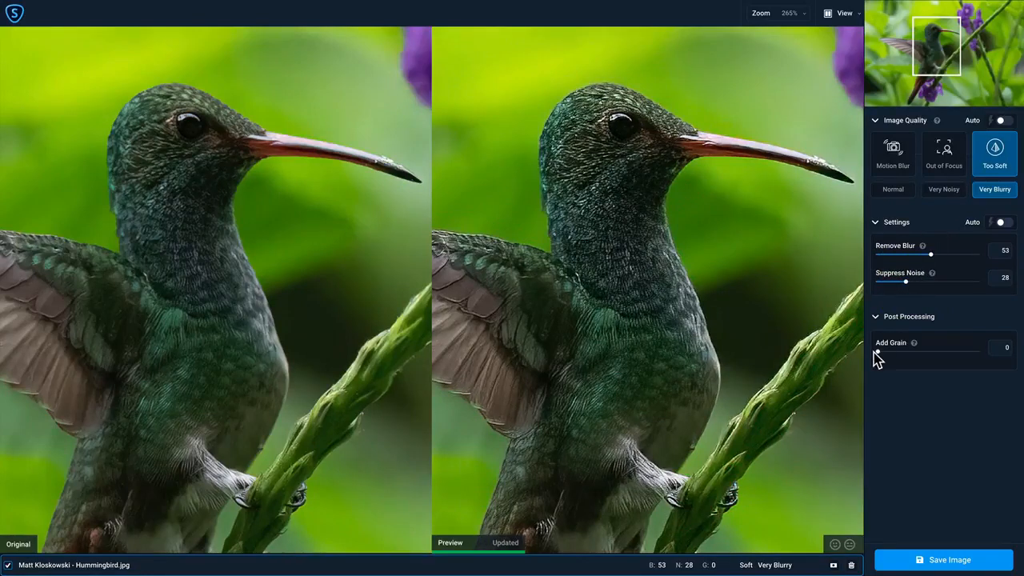
{"action": "left_click_drag", "start_coordinate": [877, 352], "coordinate": [962, 352]}
{"action": "left_click_drag", "start_coordinate": [963, 357], "coordinate": [864, 355]}
Rate the sharpened preview positively, and open the masking tools and leave them by removing the mask.
{"action": "left_click", "coordinate": [835, 546]}
{"action": "left_click", "coordinate": [834, 560]}
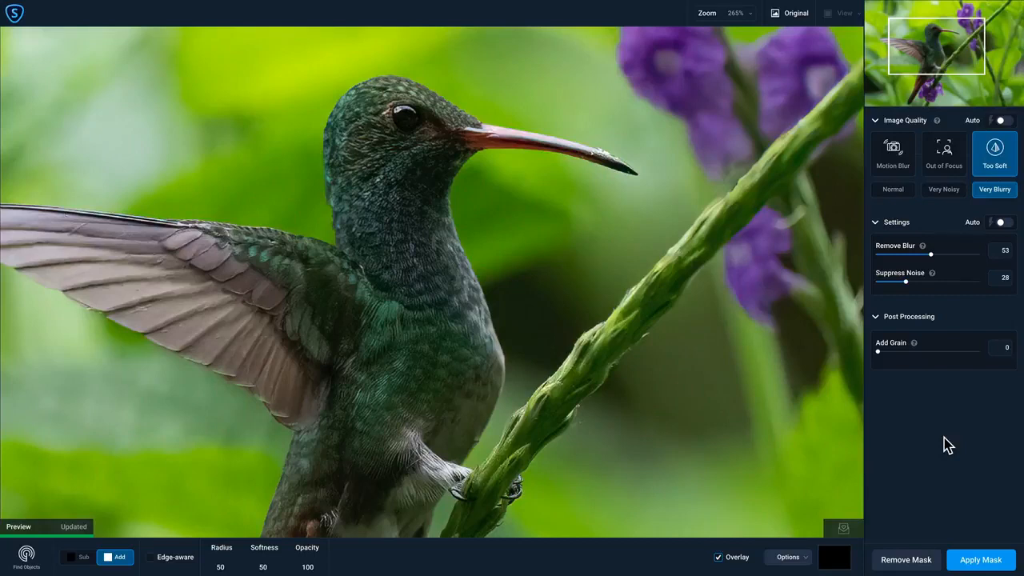
{"action": "left_click", "coordinate": [905, 561]}
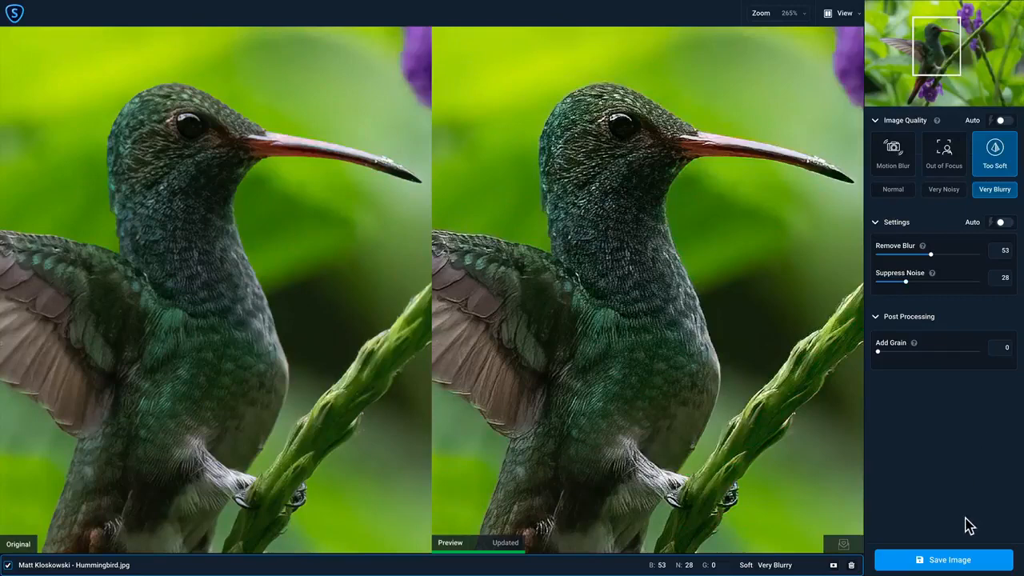
Open the image save options and examine the available image formats and color profiles, keeping JPG and sRGB.
{"action": "left_click", "coordinate": [959, 558]}
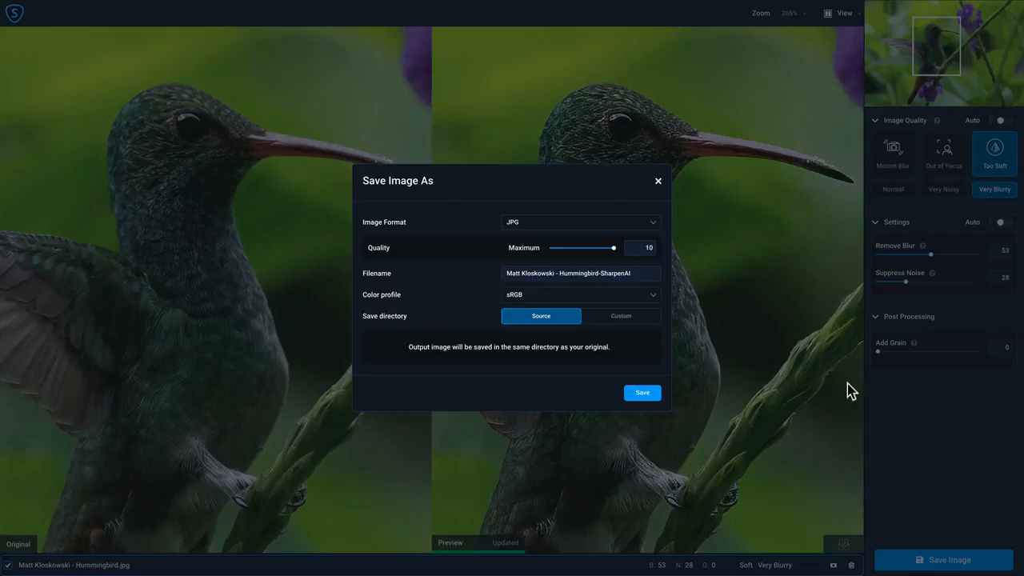
{"action": "left_click", "coordinate": [654, 225]}
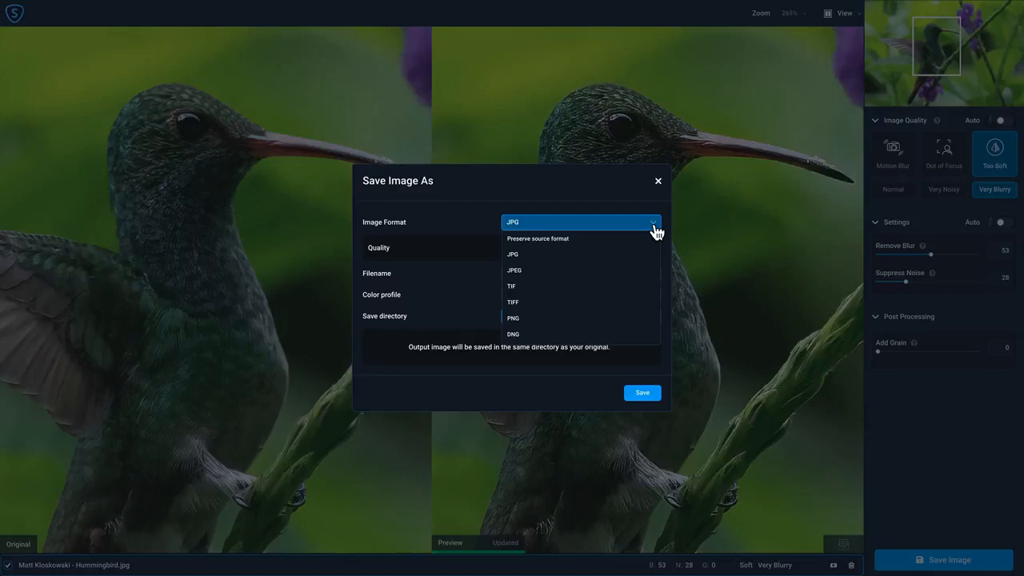
{"action": "left_click", "coordinate": [630, 203]}
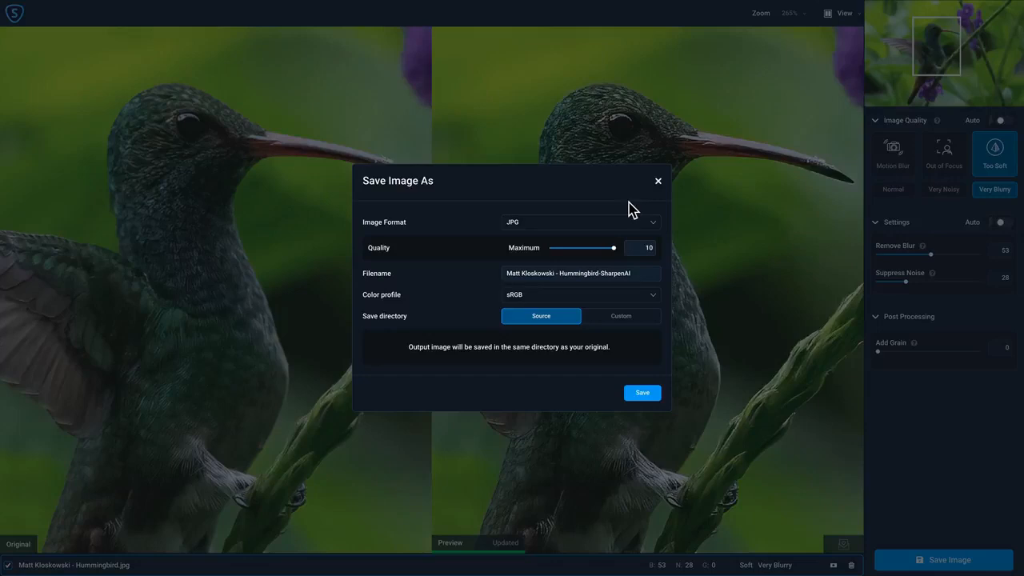
{"action": "left_click", "coordinate": [654, 297]}
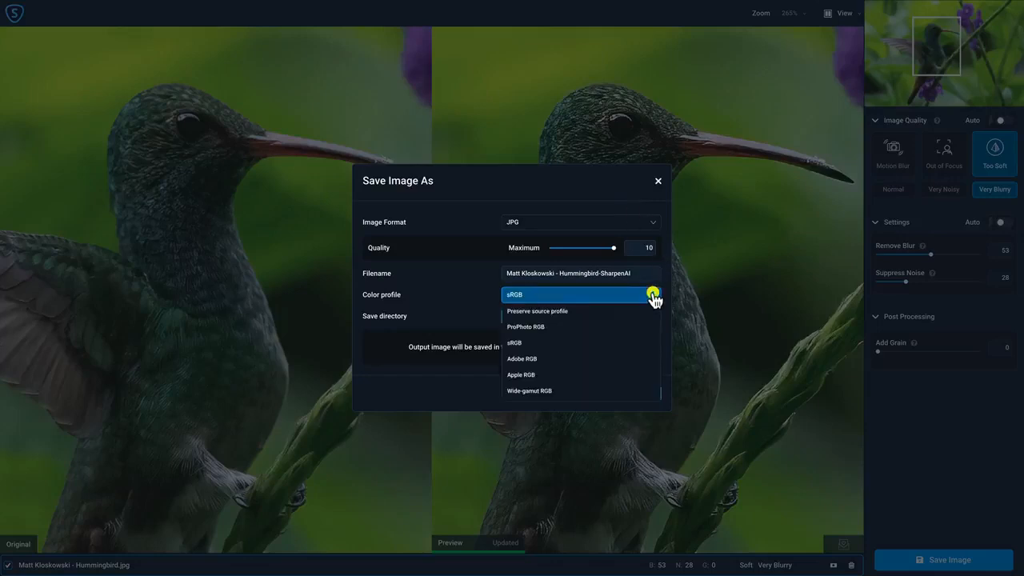
{"action": "left_click", "coordinate": [601, 207]}
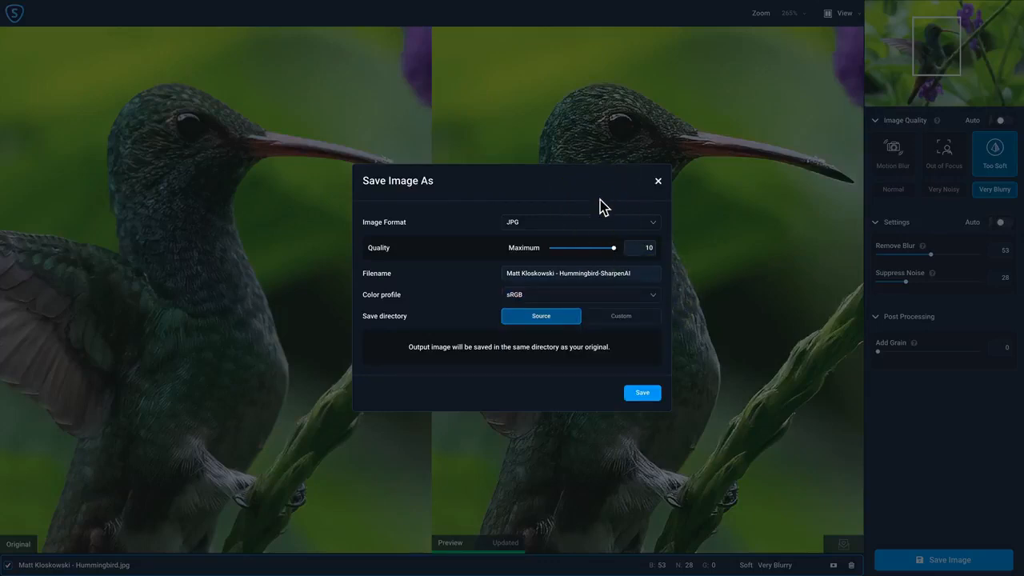